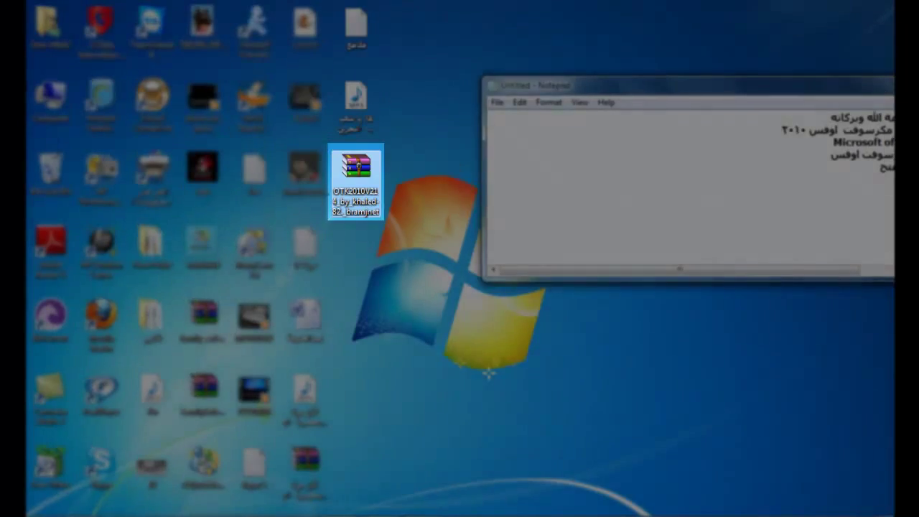
Insert the OTK2010V214 archive's full name after "نفتح" in the note and maximize the note window
left_click_drag(619, 502, 753, 505)
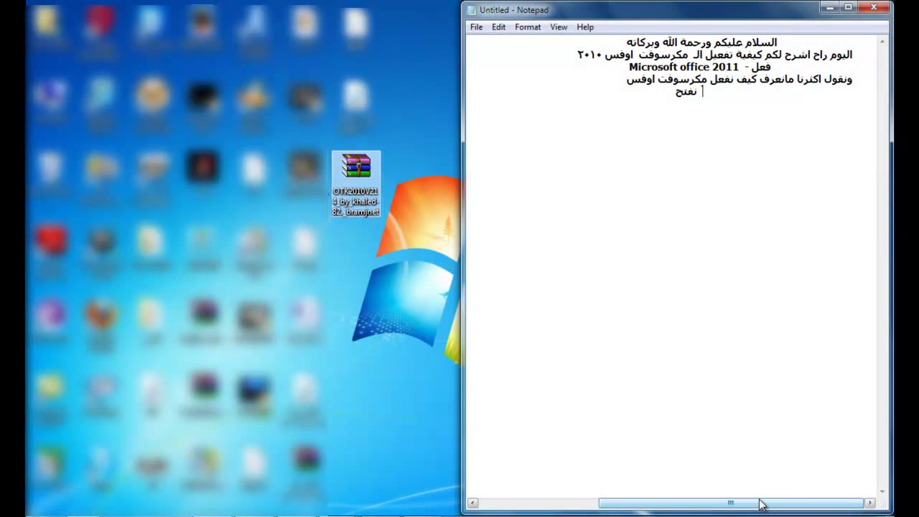
type("OTK2010V214_by_khaled-82._bramjnet")
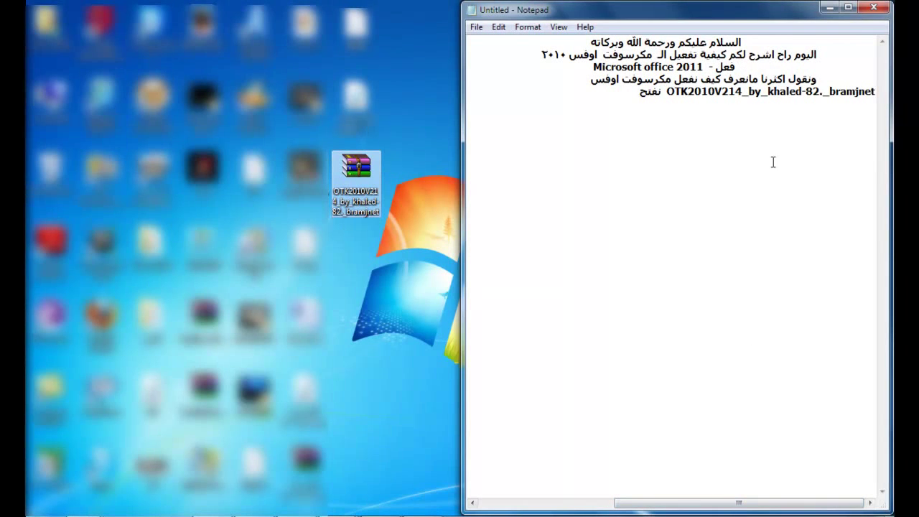
left_click(848, 7)
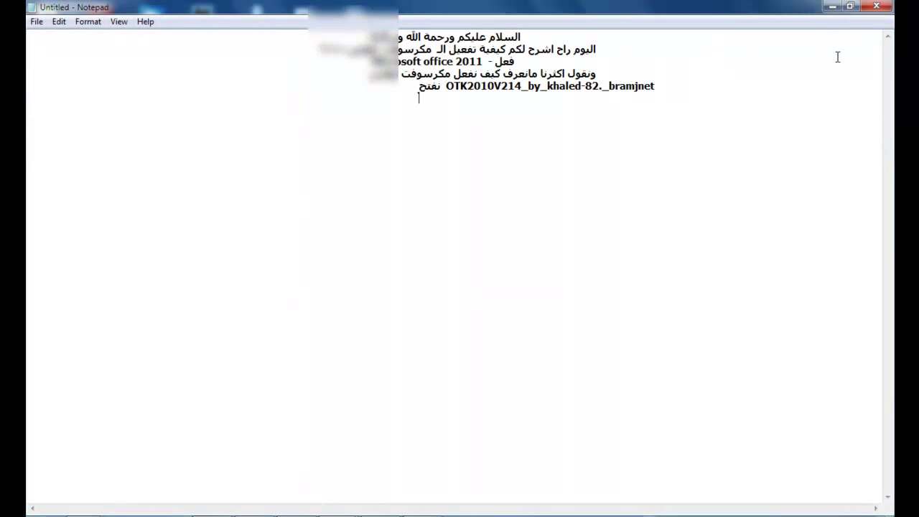
Add the lines "راح ارفعه لكم" and "بعد مانفتحه راح نلاقي برنامج التفعيل" to the note
type("رفعه لكم")
key("Return")
type("بعد")
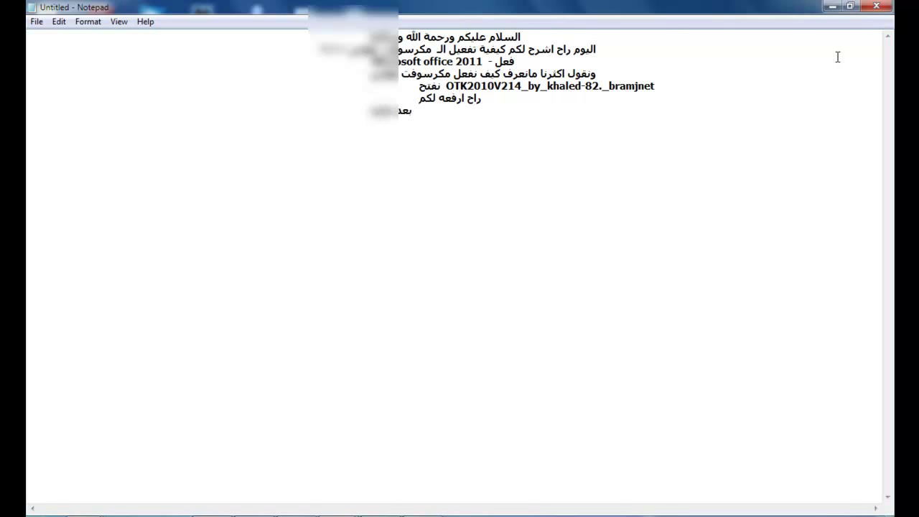
type(" مانفتحه راح نلاقي")
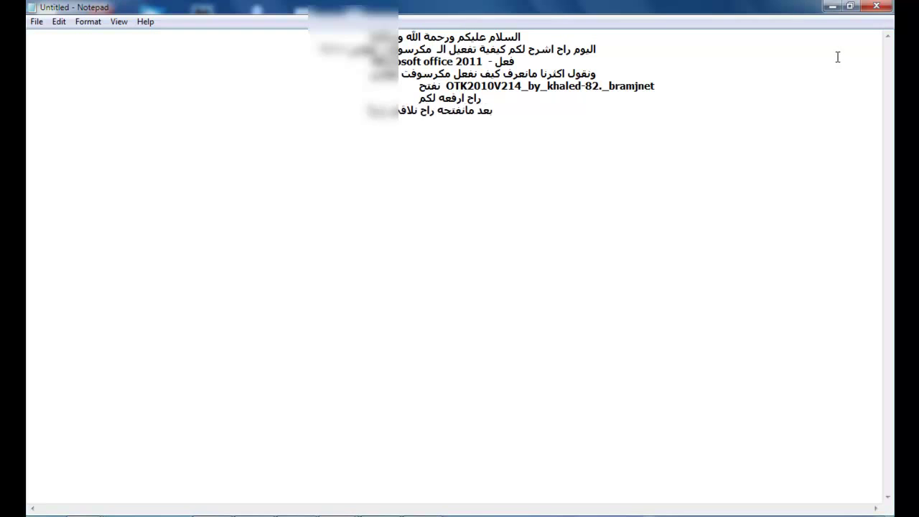
type(" برنامج ال")
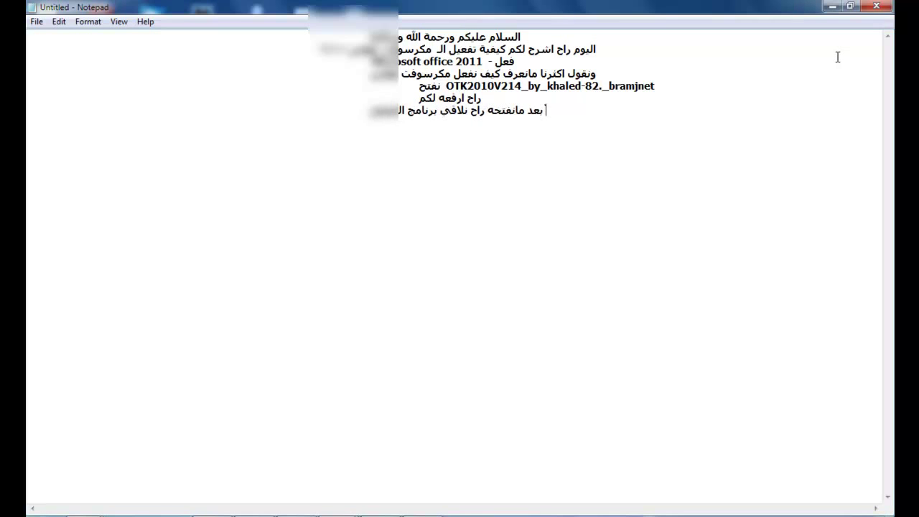
type("تفعيل")
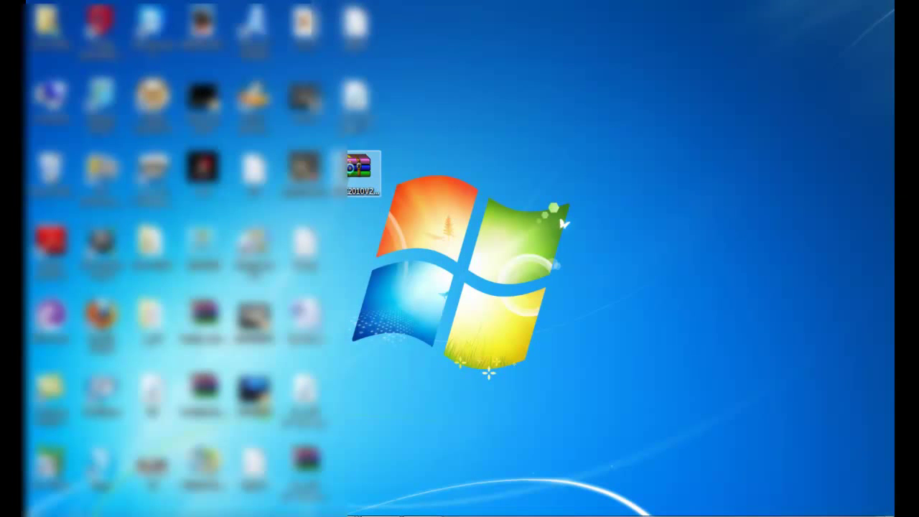
Extract Office 2010 Toolkit.exe from the OTK2010V214 archive to the desktop and launch it
left_click(414, 242)
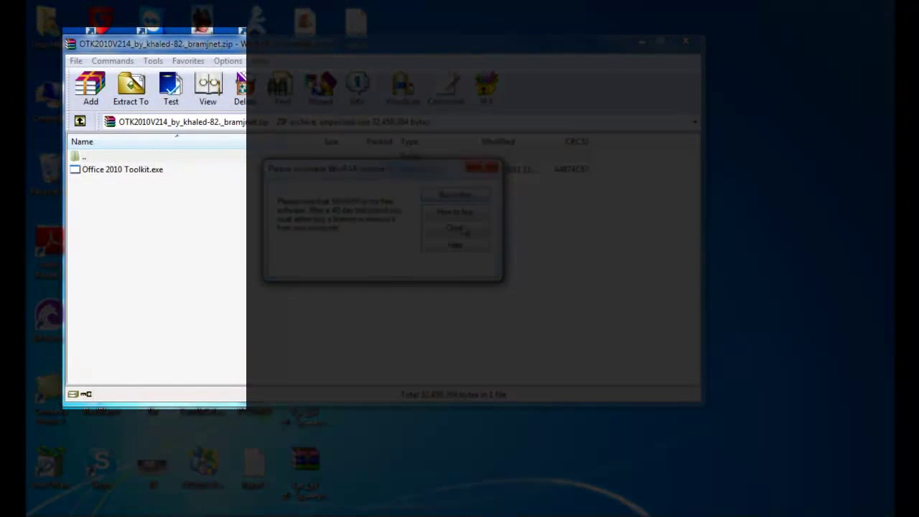
left_click(466, 231)
key("Down")
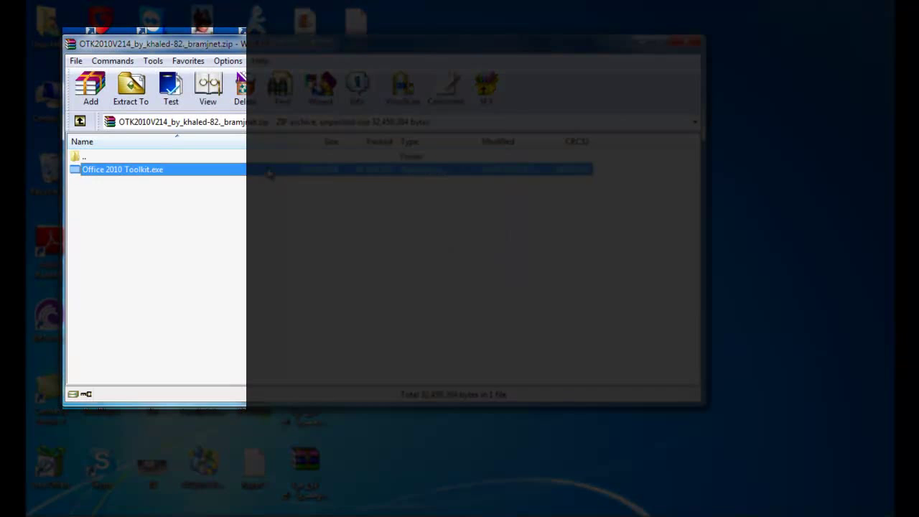
key("Return")
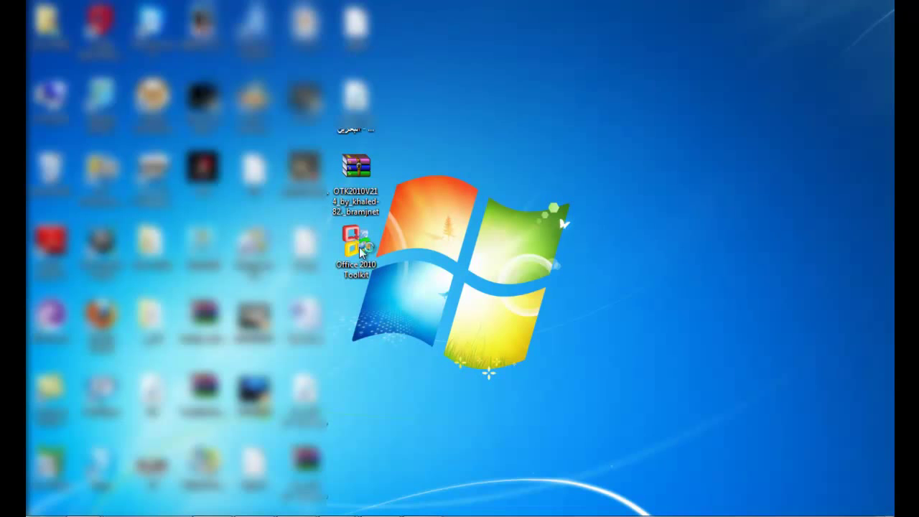
left_click(361, 249)
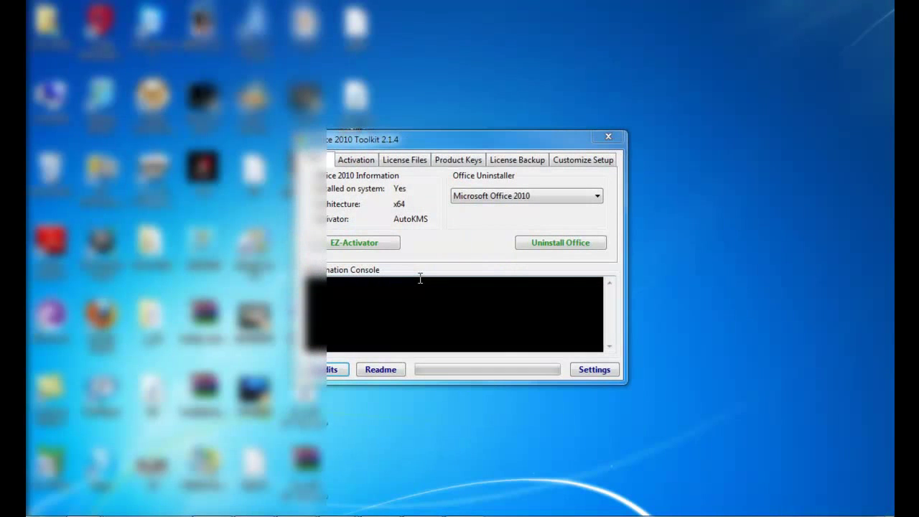
left_click(447, 145)
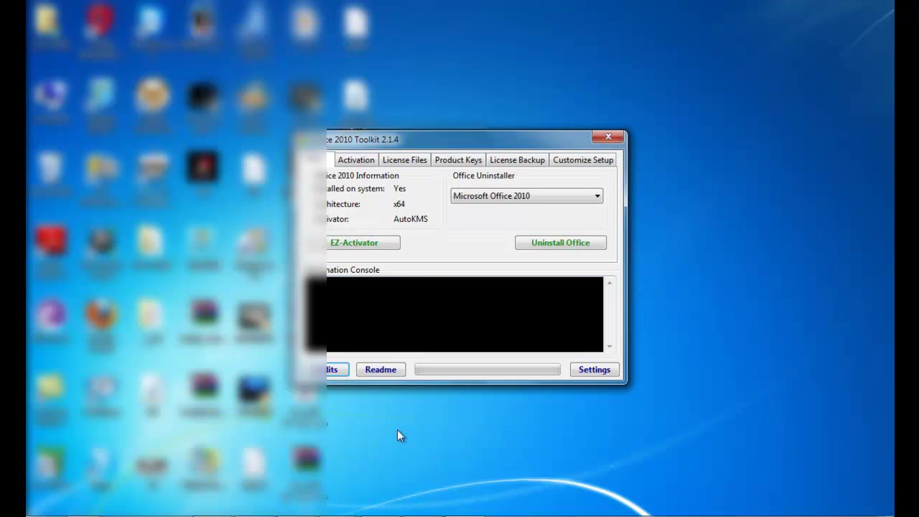
Return to the Notepad note, shrink its window beside the toolkit, and add the line "نضغط على EZ-Activator"
mouse_move(383, 484)
left_click(357, 479)
left_click_drag(585, 3, 643, 166)
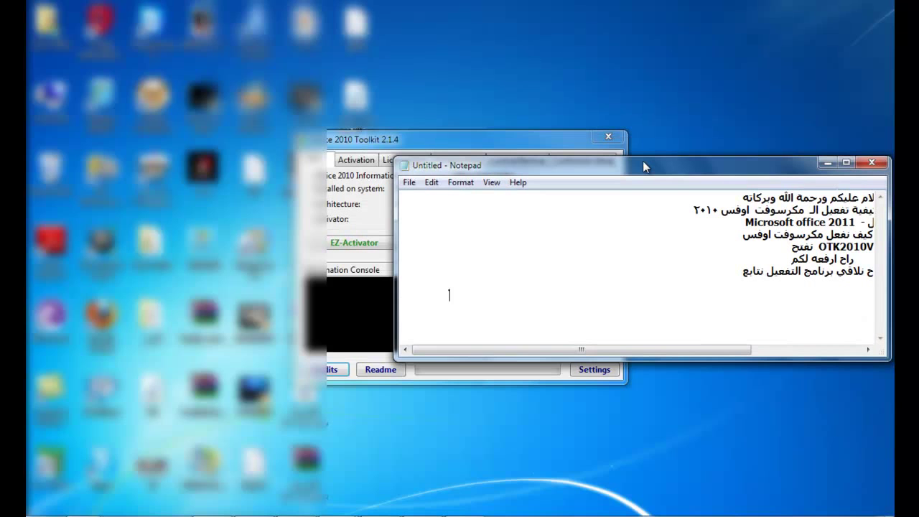
left_click_drag(605, 350, 778, 366)
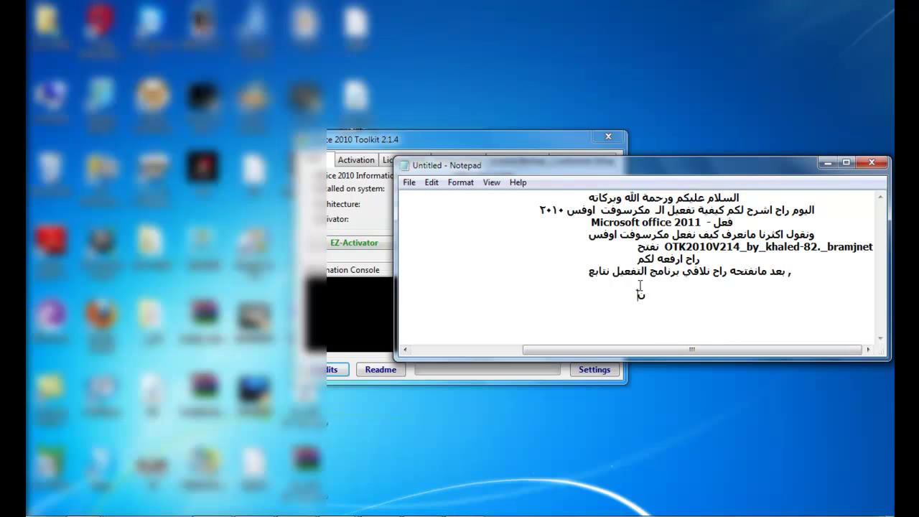
type("ط على EZ-Activator")
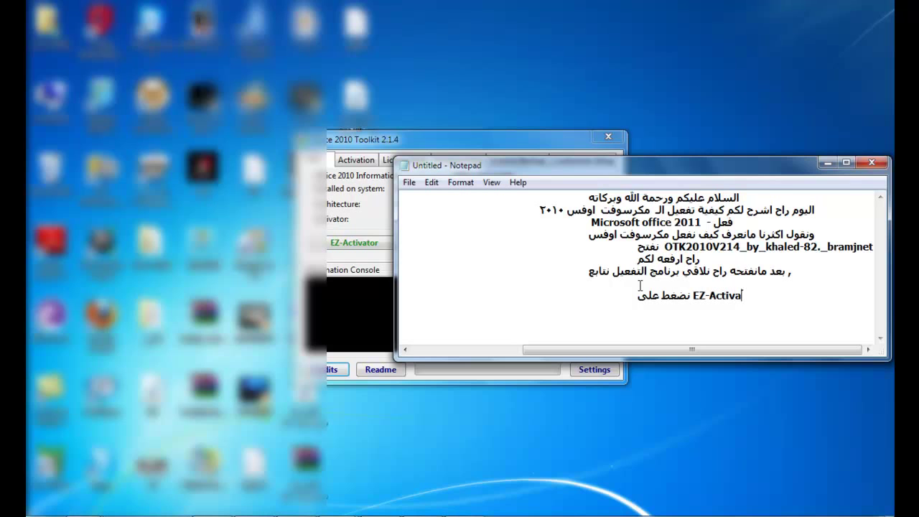
Run EZ-Activator in Office 2010 Toolkit and always permit KMSEmulator.exe in the firewall request
left_click(392, 272)
left_click(371, 244)
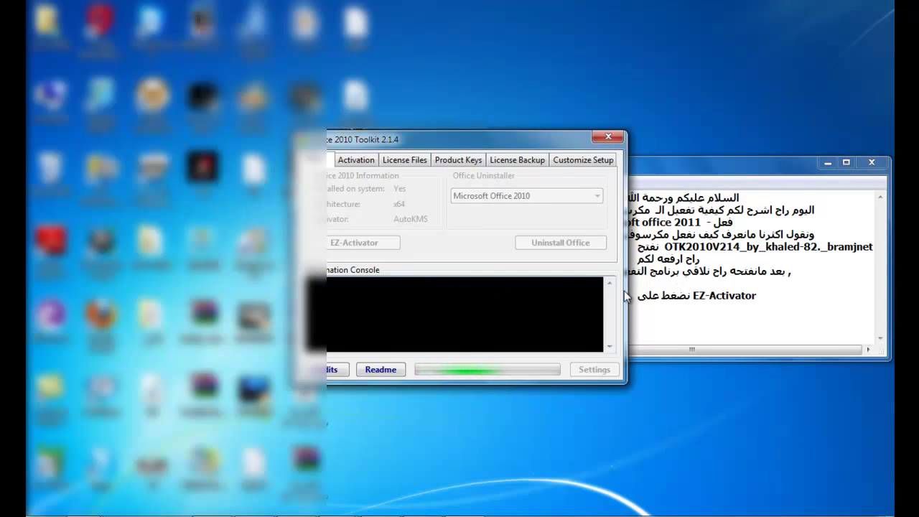
left_click(782, 297)
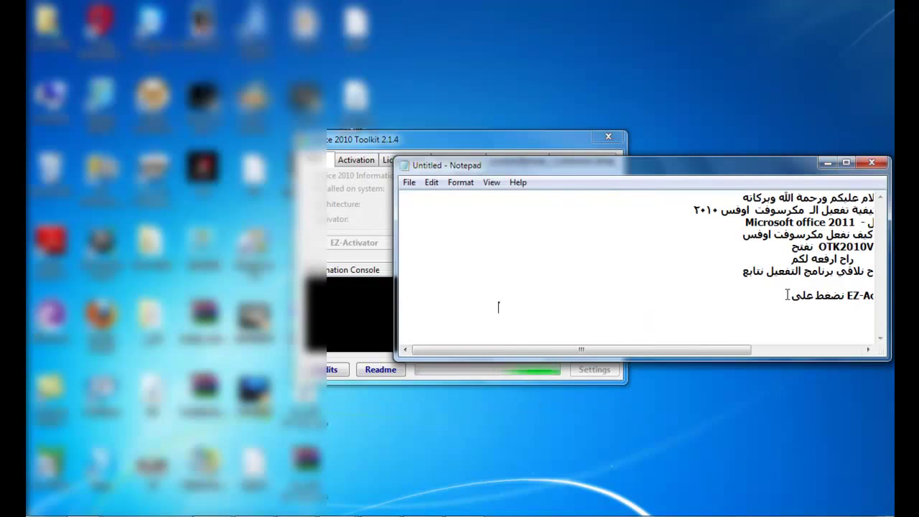
left_click_drag(708, 350, 795, 350)
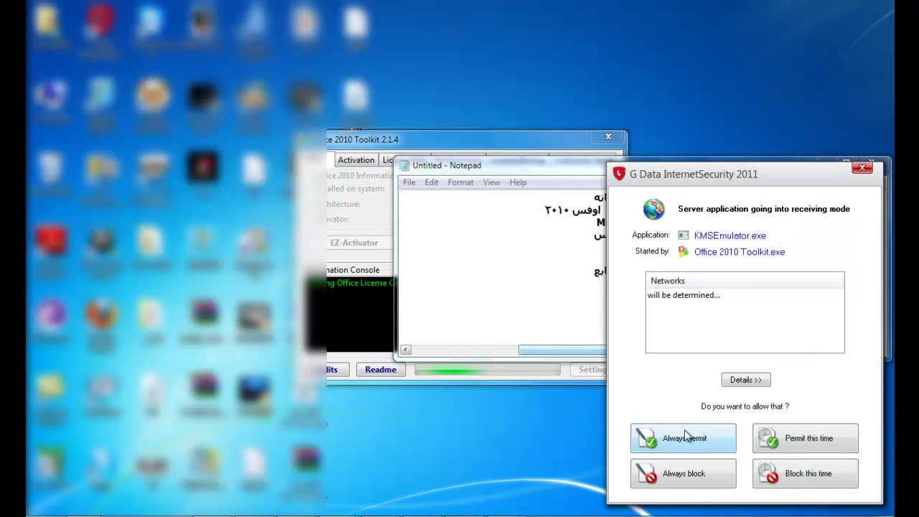
left_click(684, 436)
Add the line "ننتضر يخلص" to the note and always permit the repeated KMSEmulator.exe firewall request
type("نتضر ي")
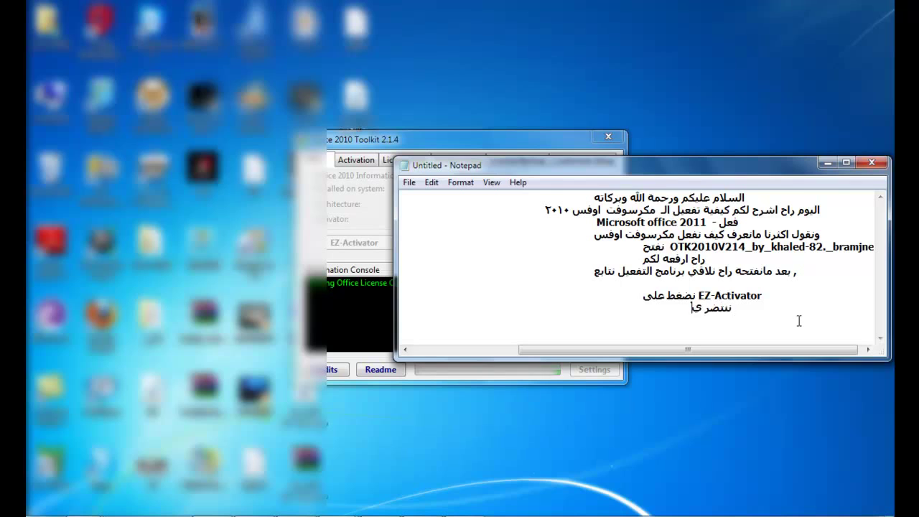
type("حل")
left_click(721, 438)
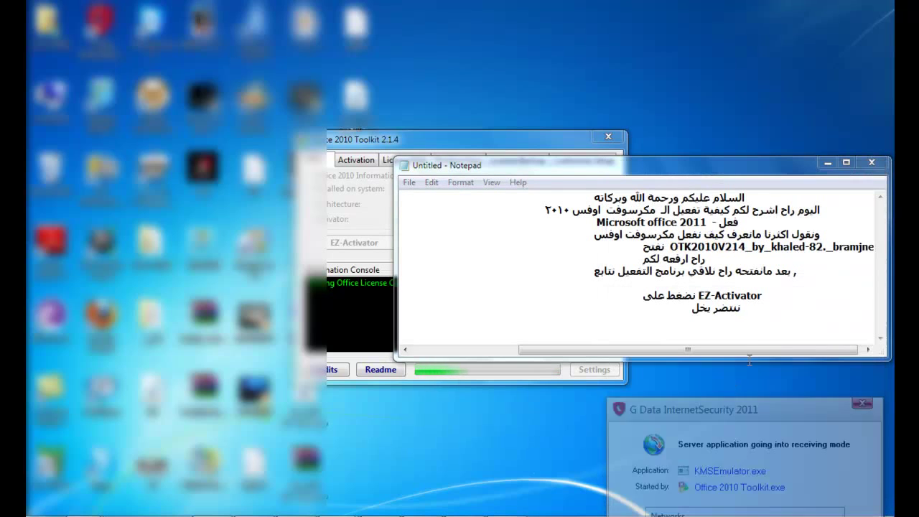
type("ص")
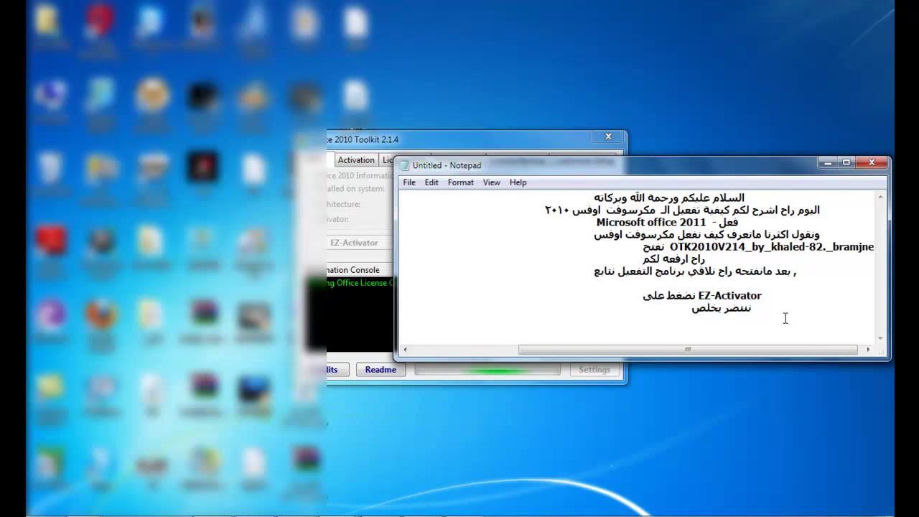
Move the Office 2010 Toolkit window clear of the note so its information console is fully visible
left_click(466, 139)
left_click_drag(499, 135, 368, 115)
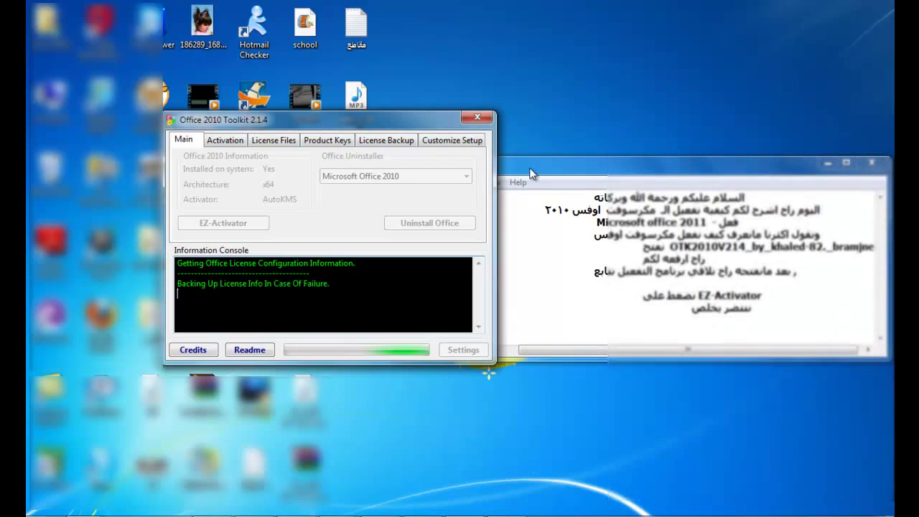
left_click_drag(423, 116, 302, 23)
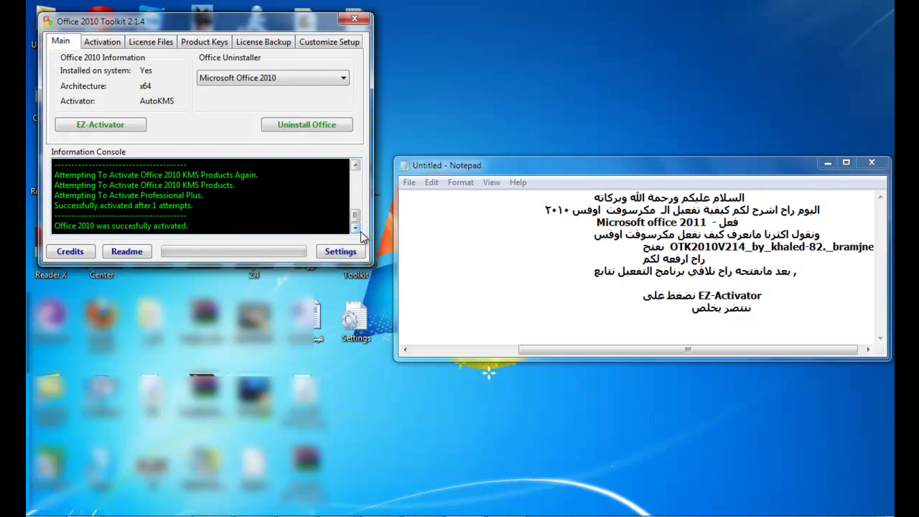
left_click(634, 310)
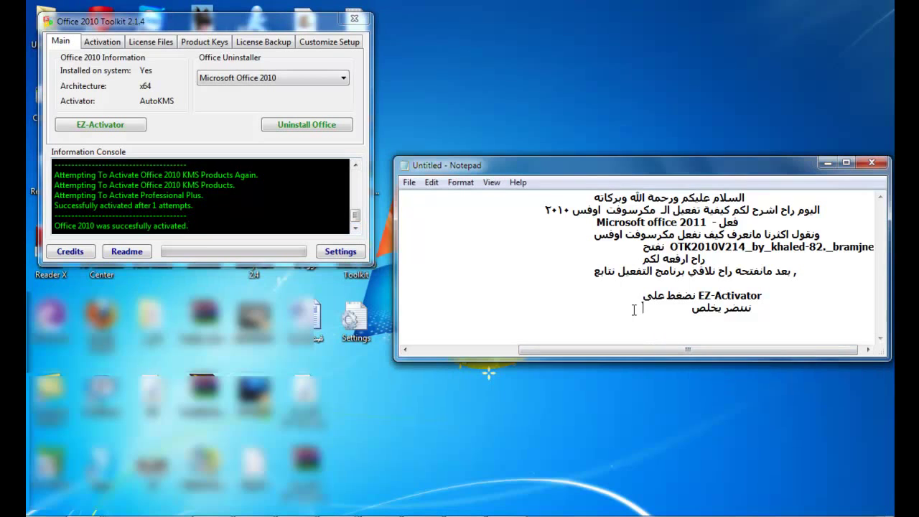
key("BackSpace")
key("BackSpace")
key("BackSpace")
key("BackSpace")
key("BackSpace")
key("BackSpace")
key("BackSpace")
key("BackSpace")
key("BackSpace")
key("BackSpace")
key("BackSpace")
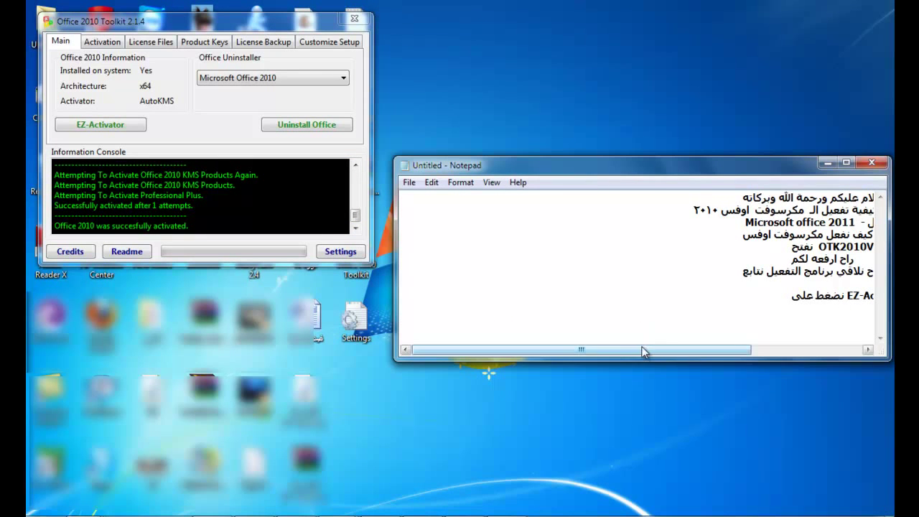
key("ctrl+z")
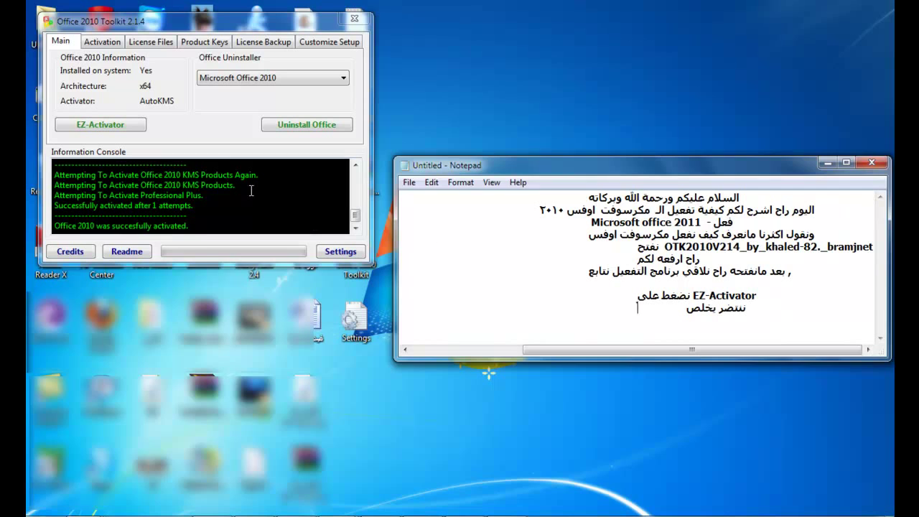
Attempt Office 2010 activation from the toolkit's activation options with AutoKMS as the activation tool
left_click(152, 143)
left_click(108, 44)
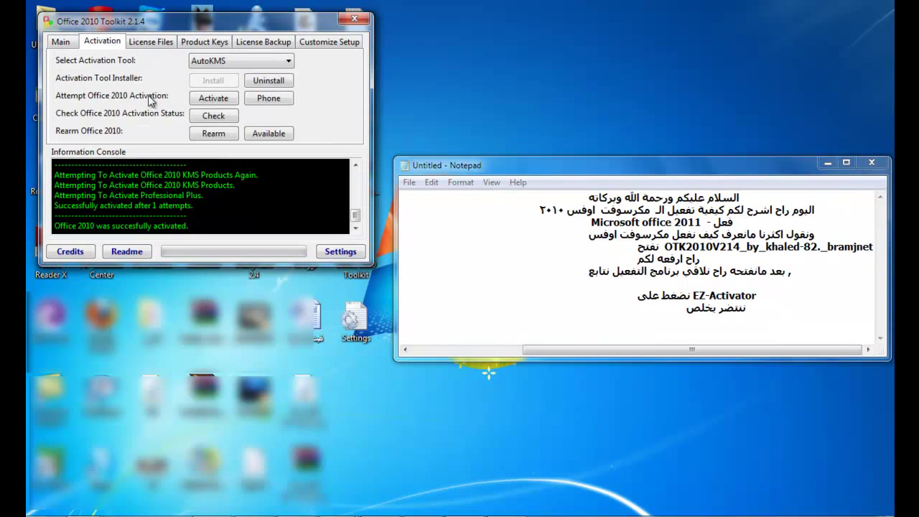
left_click(213, 101)
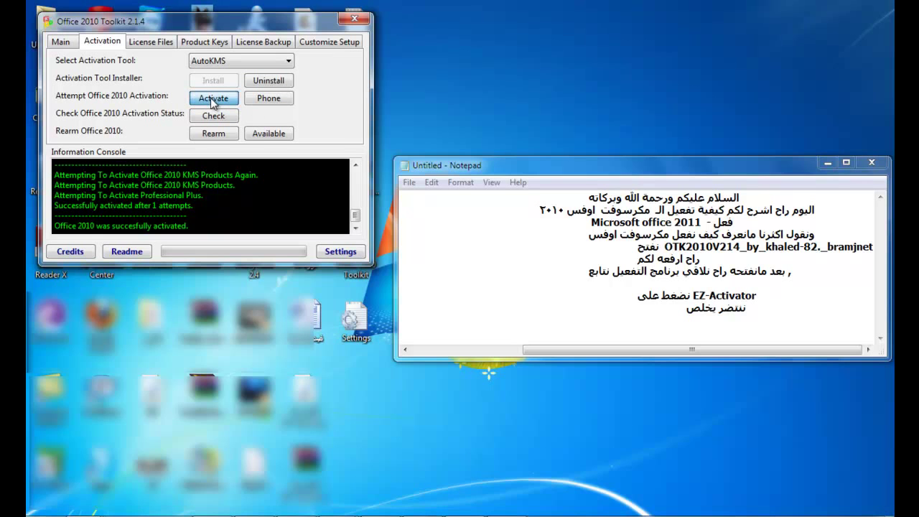
left_click(213, 101)
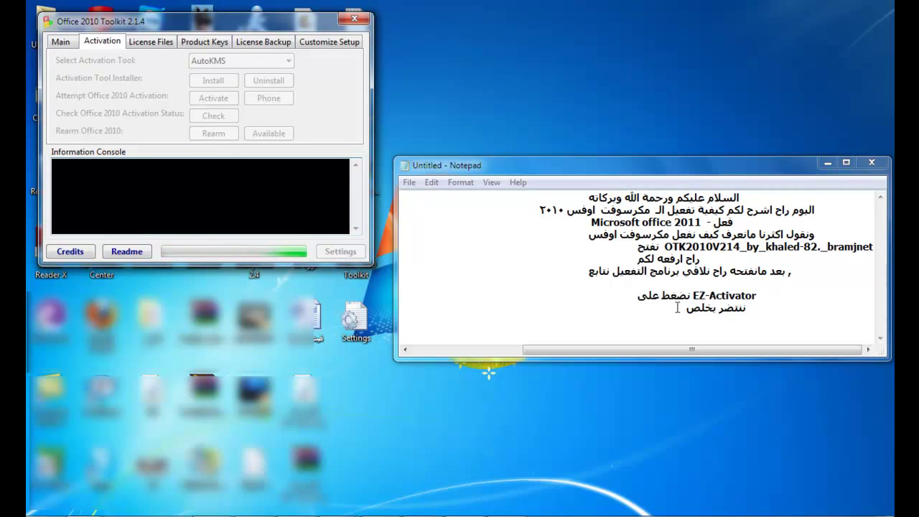
Start a new line below the note's last line and return to the toolkit's information console
left_click(769, 308)
key("End")
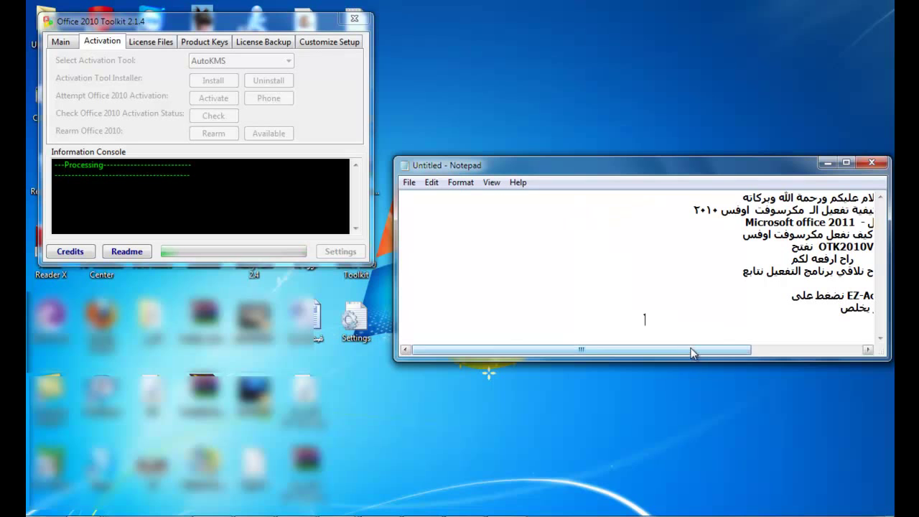
left_click_drag(689, 349, 794, 345)
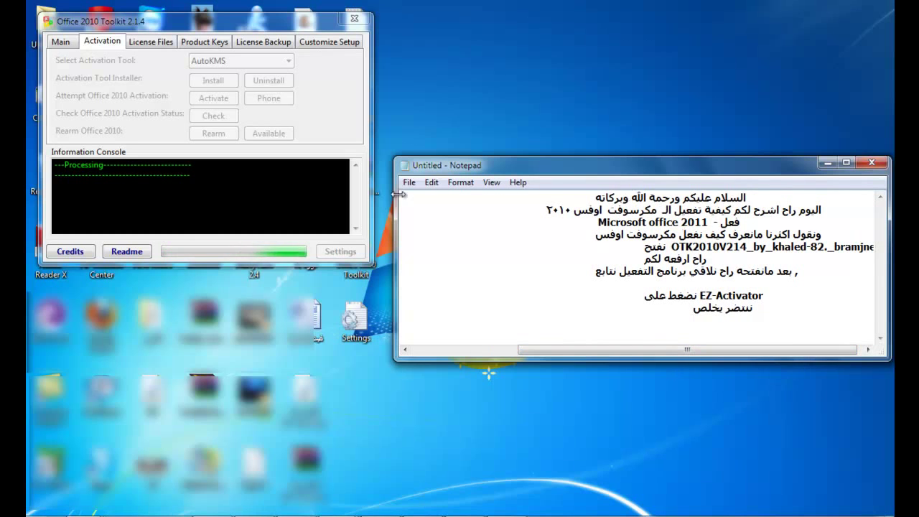
left_click(255, 178)
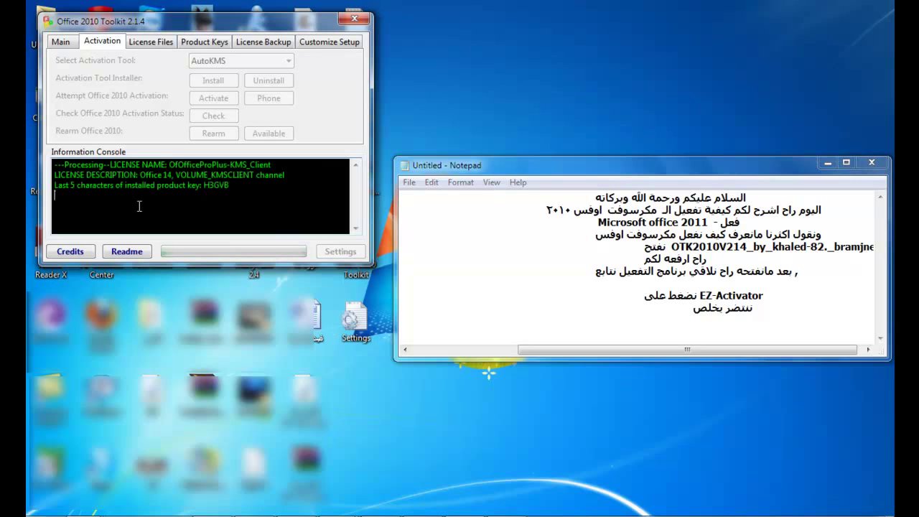
mouse_move(287, 191)
left_mouse_down()
mouse_move(56, 164)
mouse_move(288, 191)
left_mouse_up()
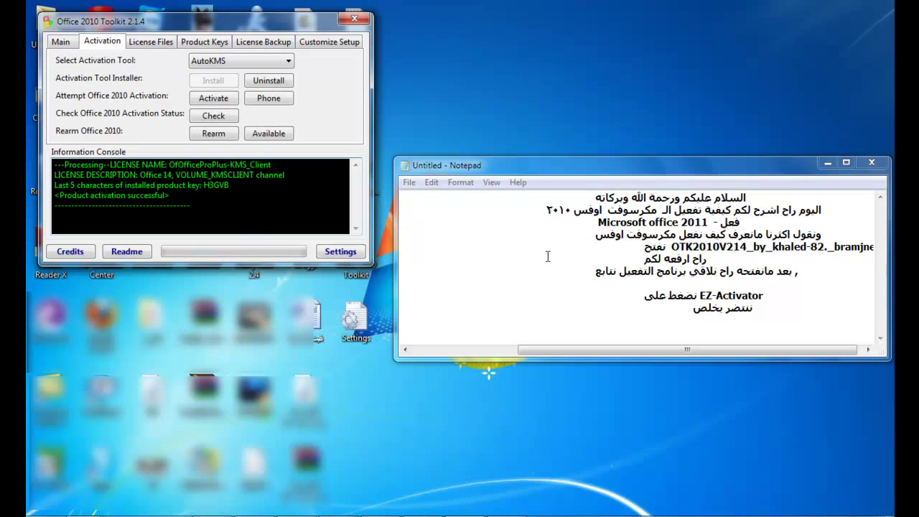
Write the line "خلص البرنامج مبروك عليكم التفعيل" in the note and start a new line below it
left_click(678, 323)
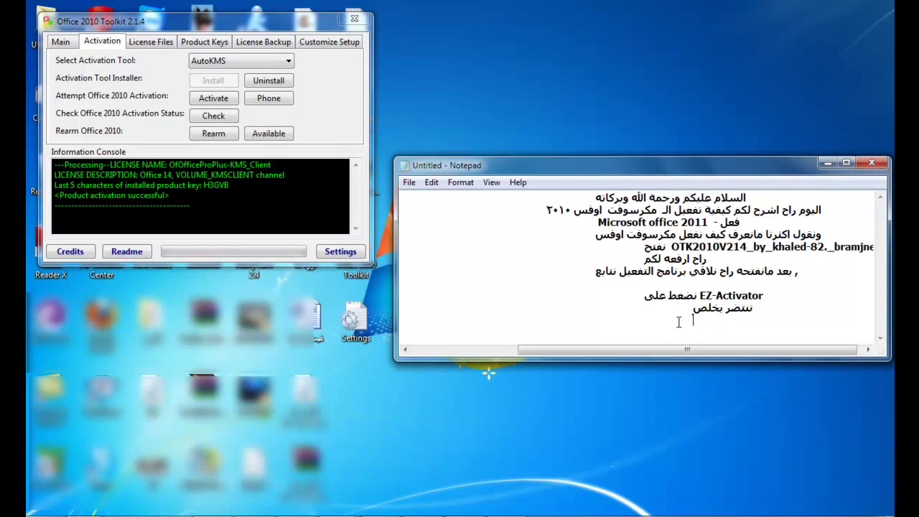
type("خلص البرنامج مبروك عليكم و")
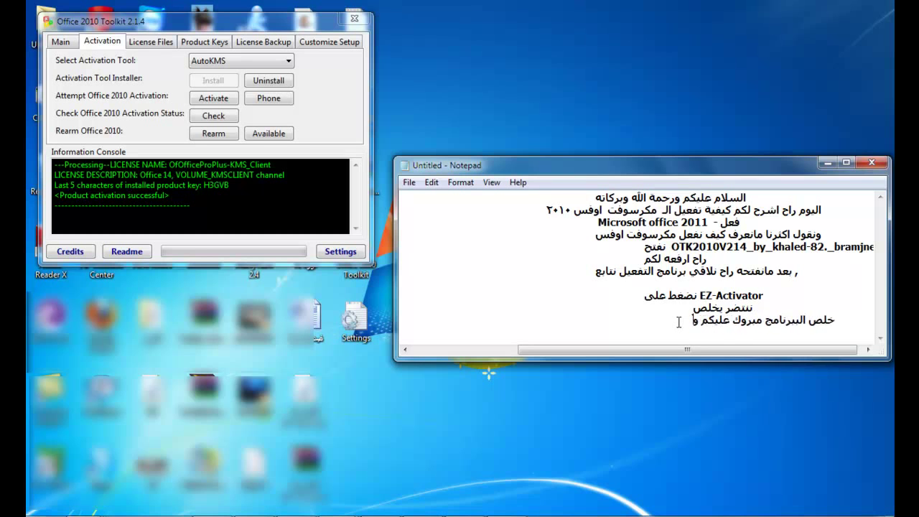
key("BackSpace")
type("التفعيل")
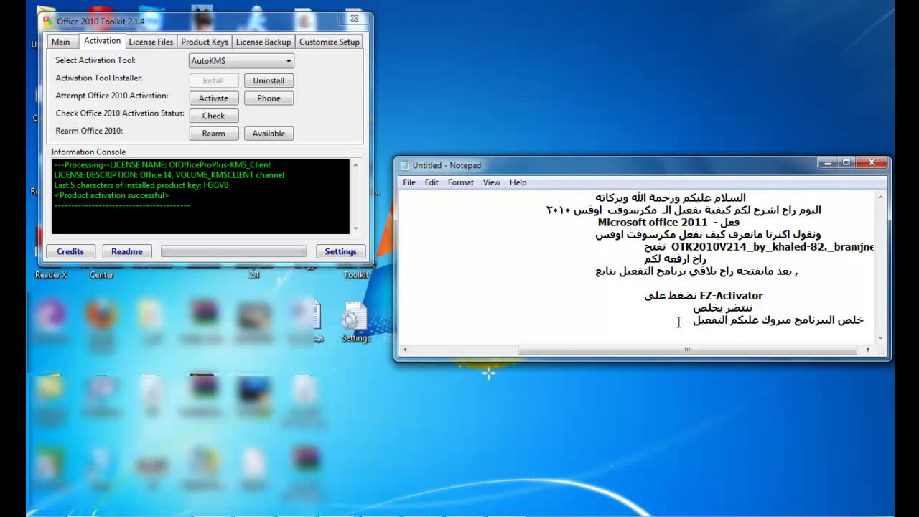
key("Return")
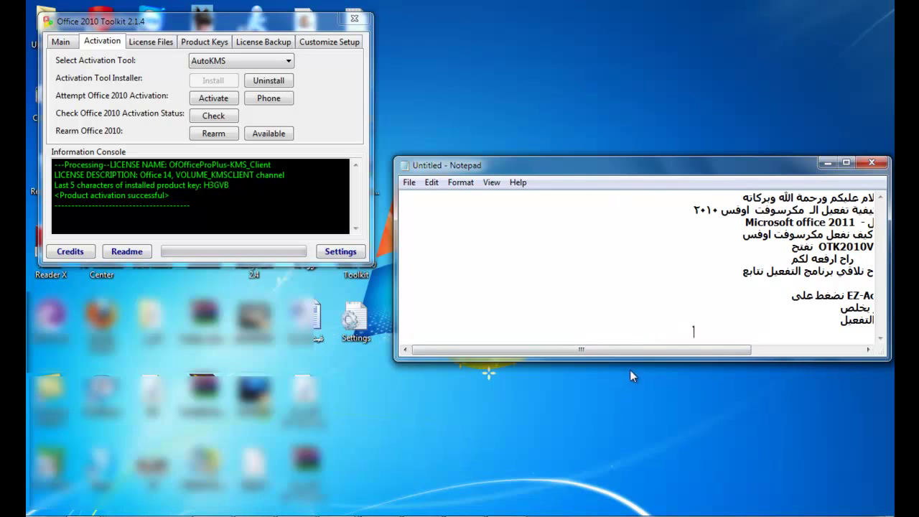
Maximize the note window and add a sign-off line with "تحياتي" followed by the author's nickname
left_click_drag(657, 353, 769, 360)
type("ت")
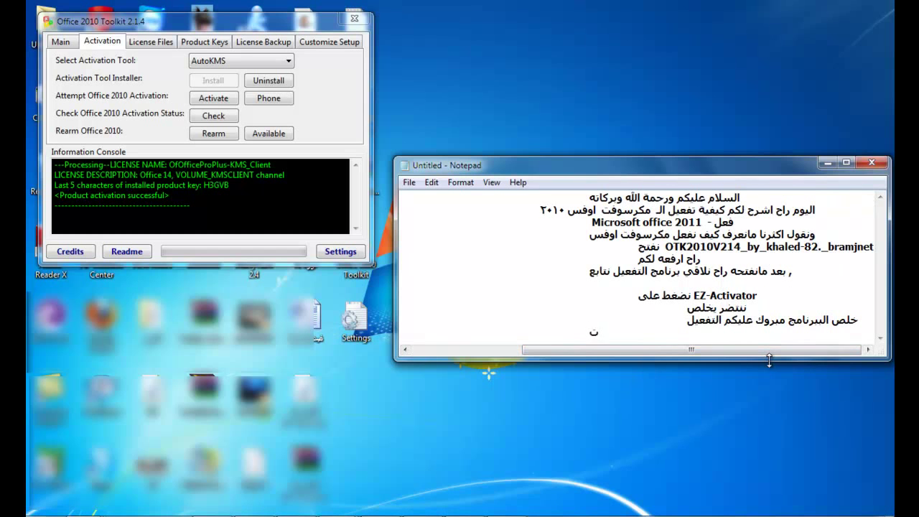
key("BackSpace")
key("BackSpace")
key("BackSpace")
key("BackSpace")
key("BackSpace")
left_click(847, 164)
type("mr")
key("BackSpace")
type("R.a")
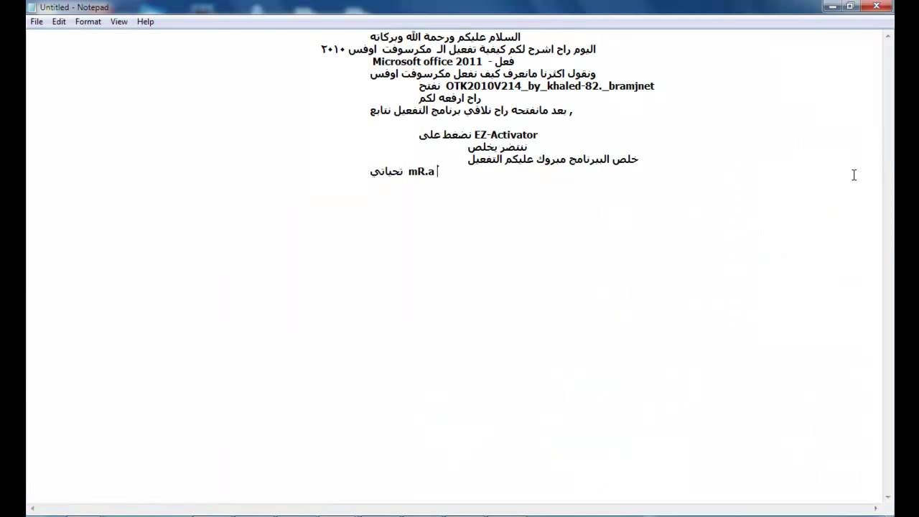